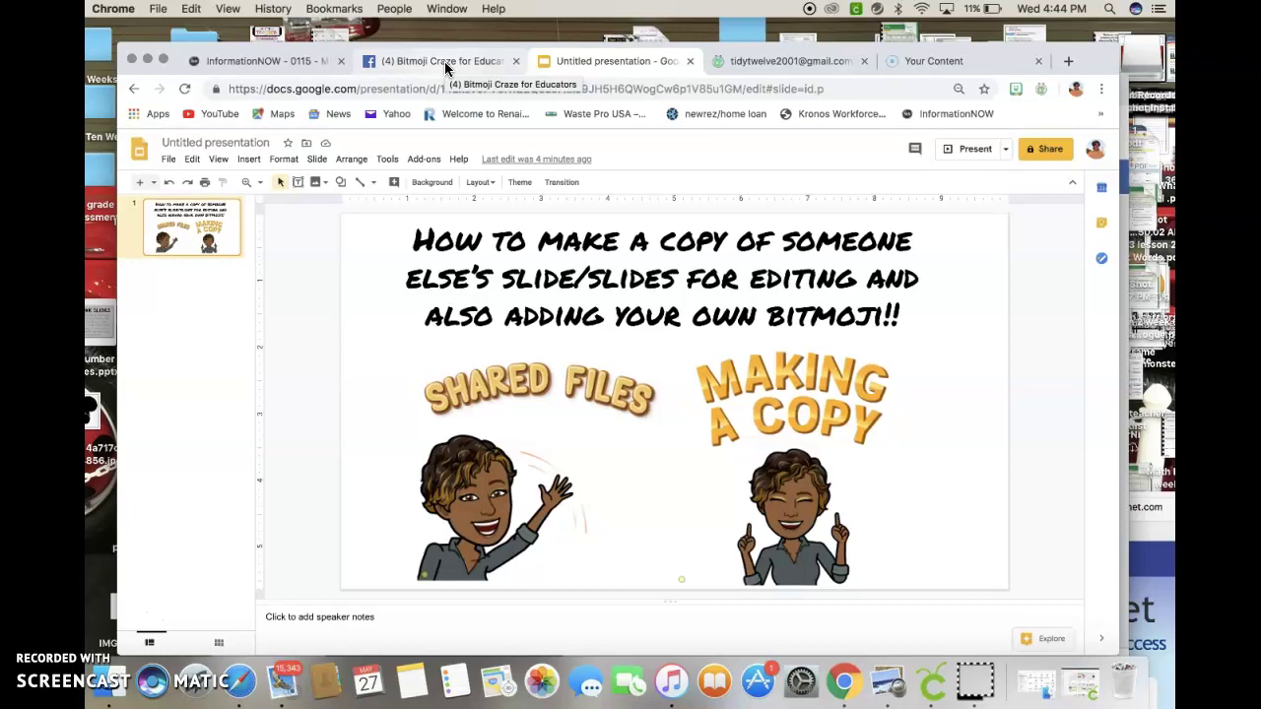
Close the Facebook chat popup, open the Sweet Reads Bakery post, and follow its docs.google.com copy link.
left_click(447, 67)
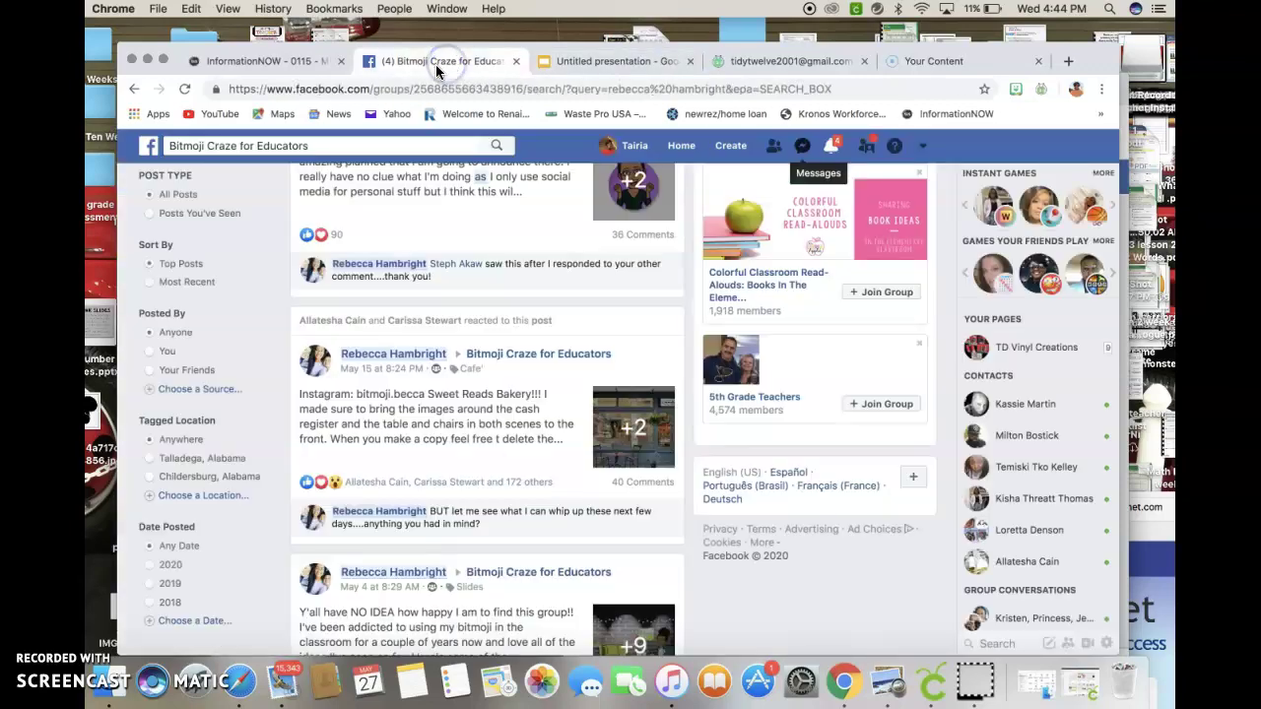
left_click(396, 289)
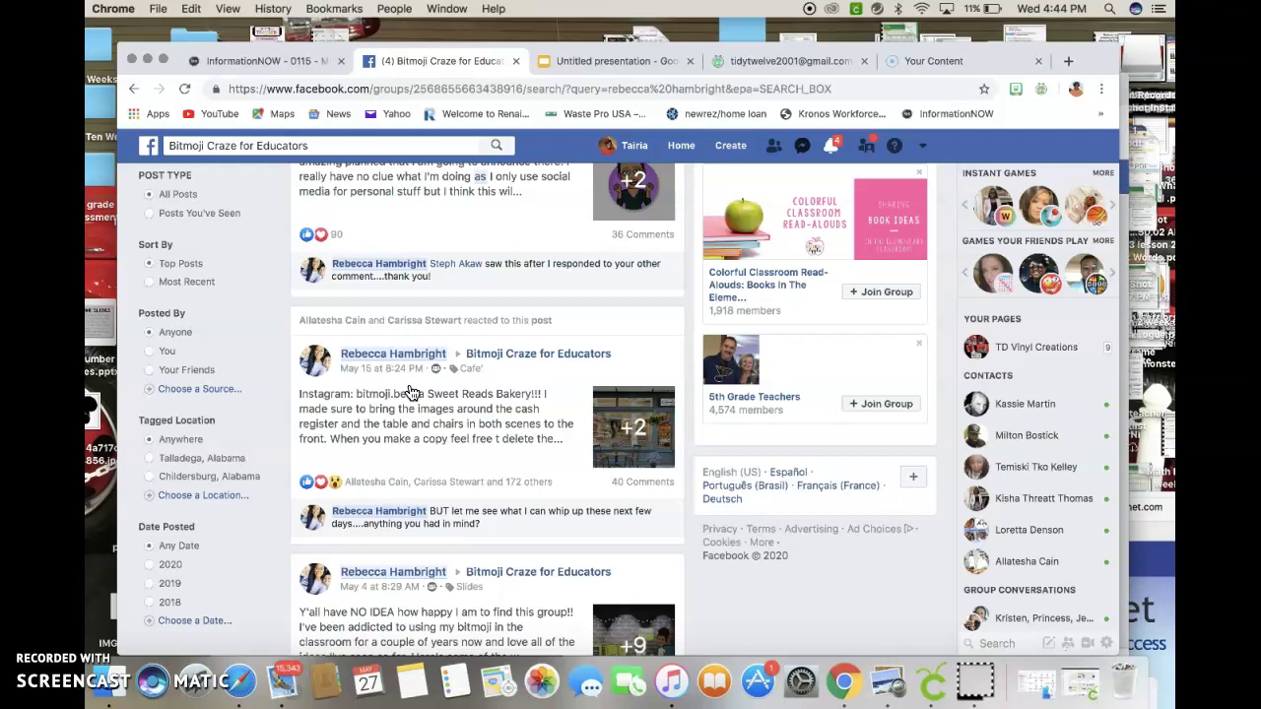
scroll(459, 439, "down", 1)
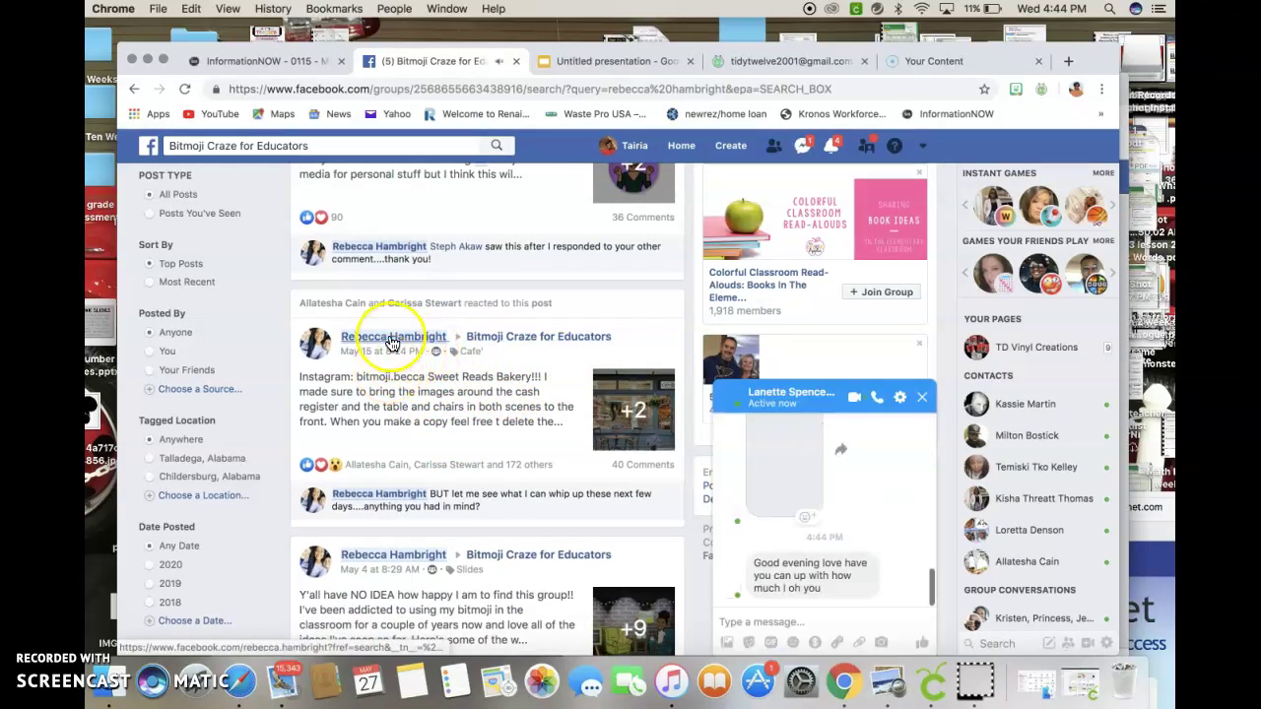
left_click(922, 396)
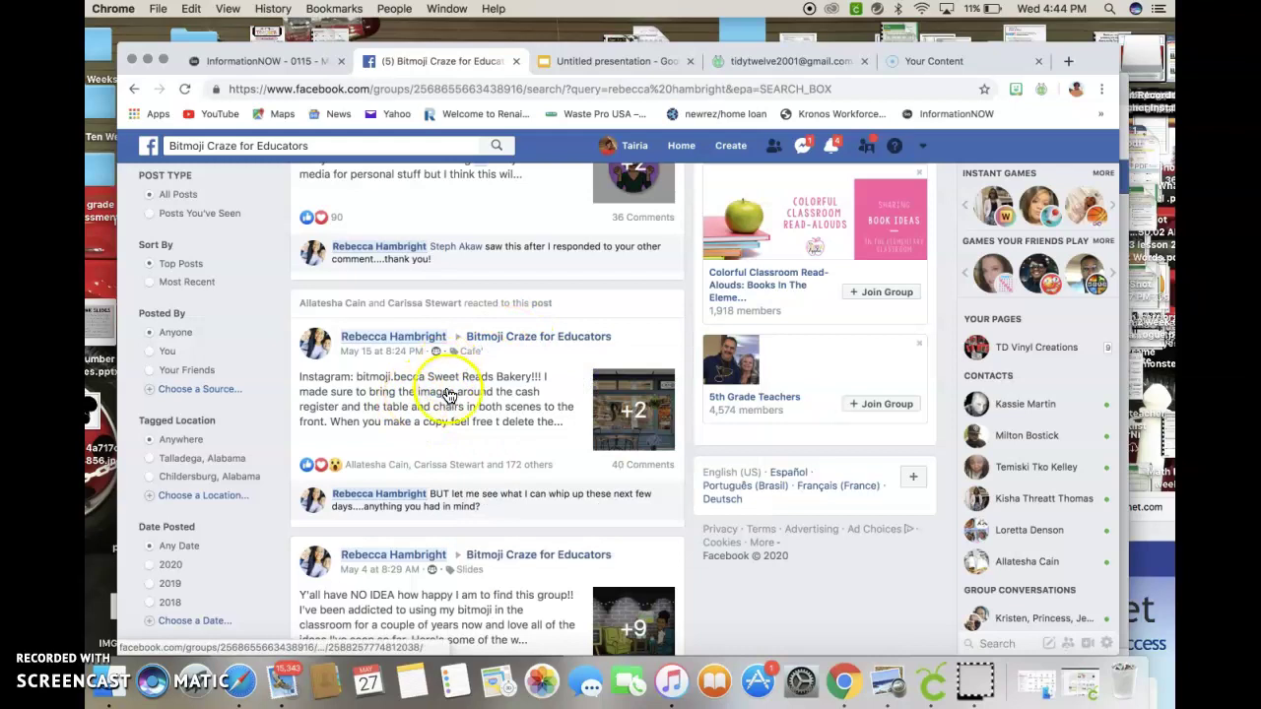
left_click(537, 431)
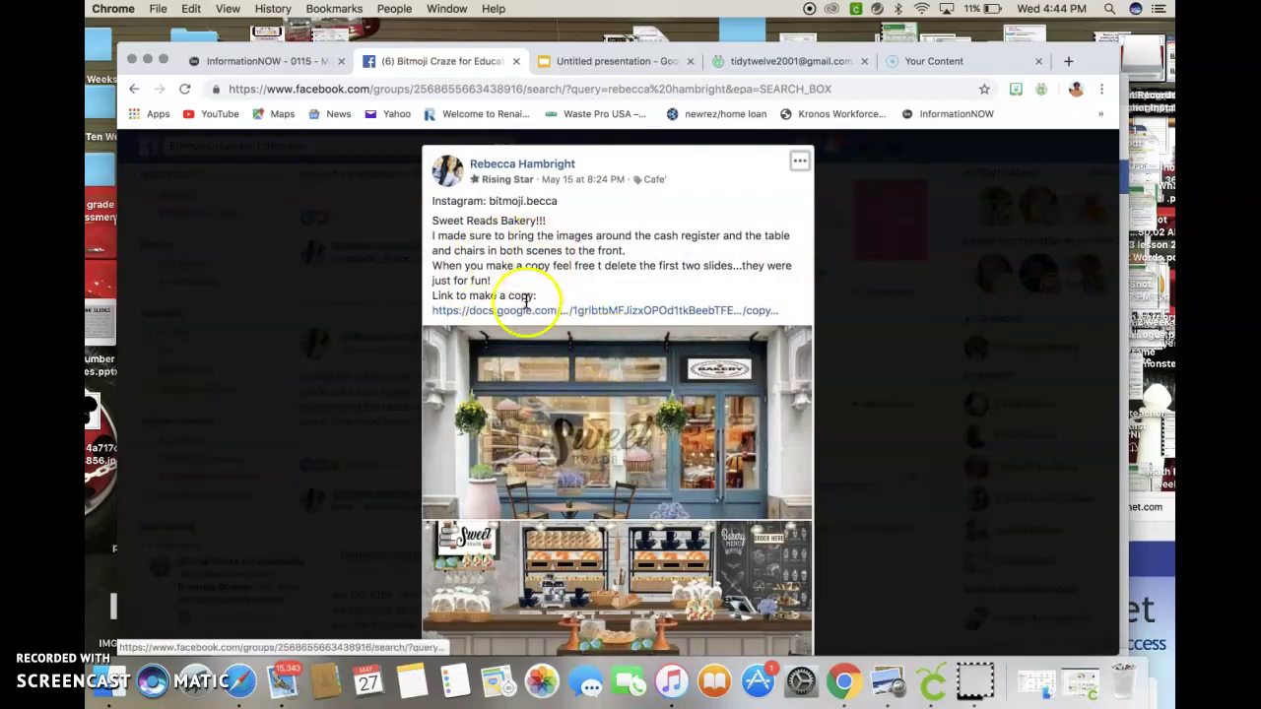
left_click(600, 313)
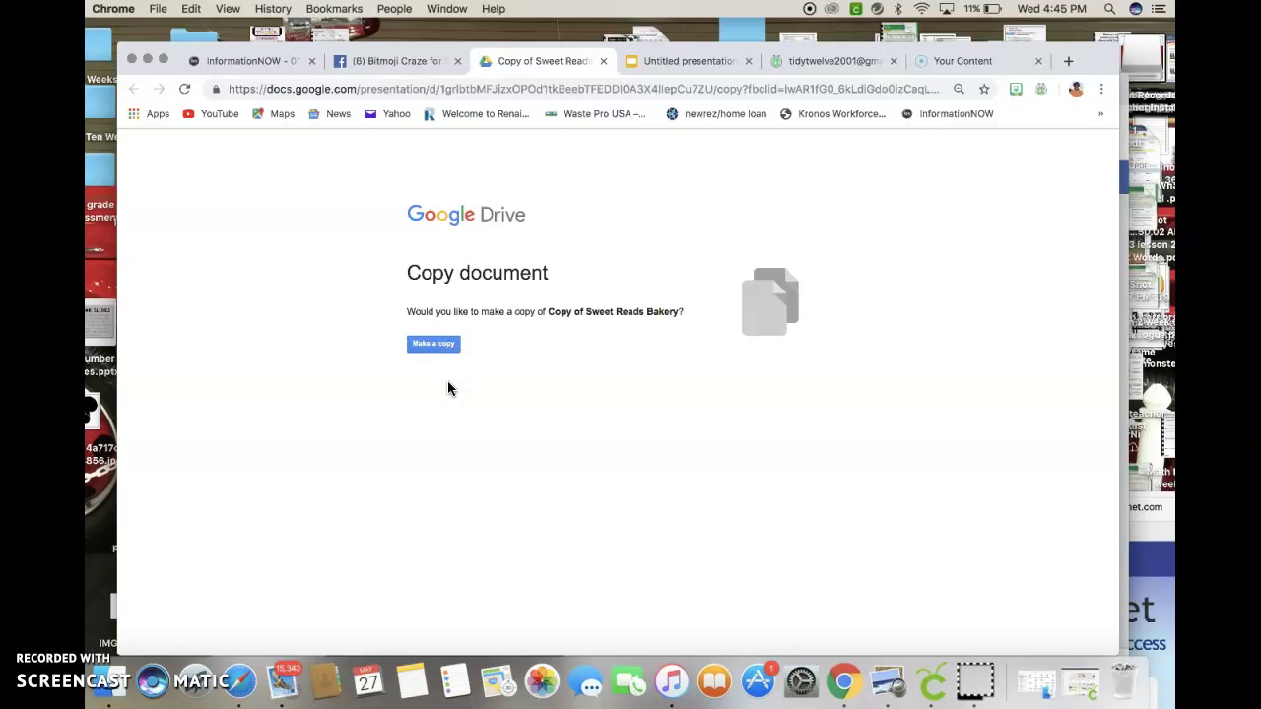
Confirm Make a copy on Drive's Copy document prompt for the Sweet Reads Bakery deck.
left_click(585, 377)
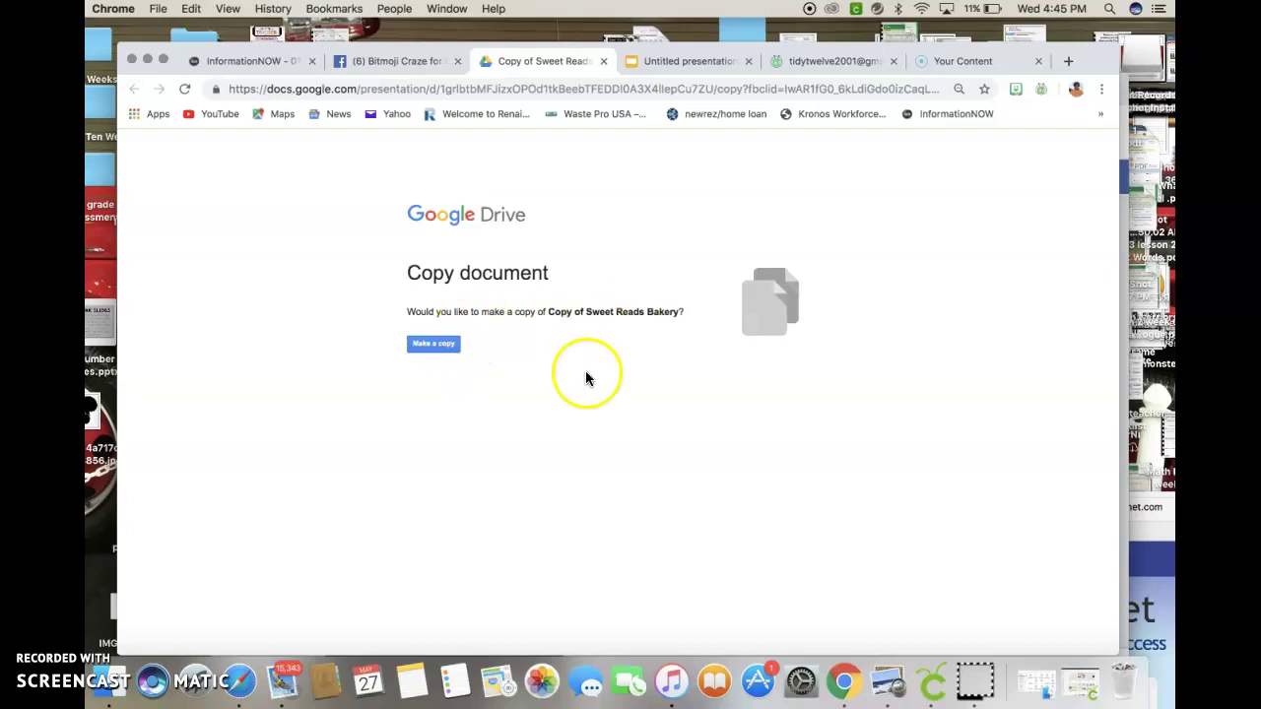
left_click(429, 346)
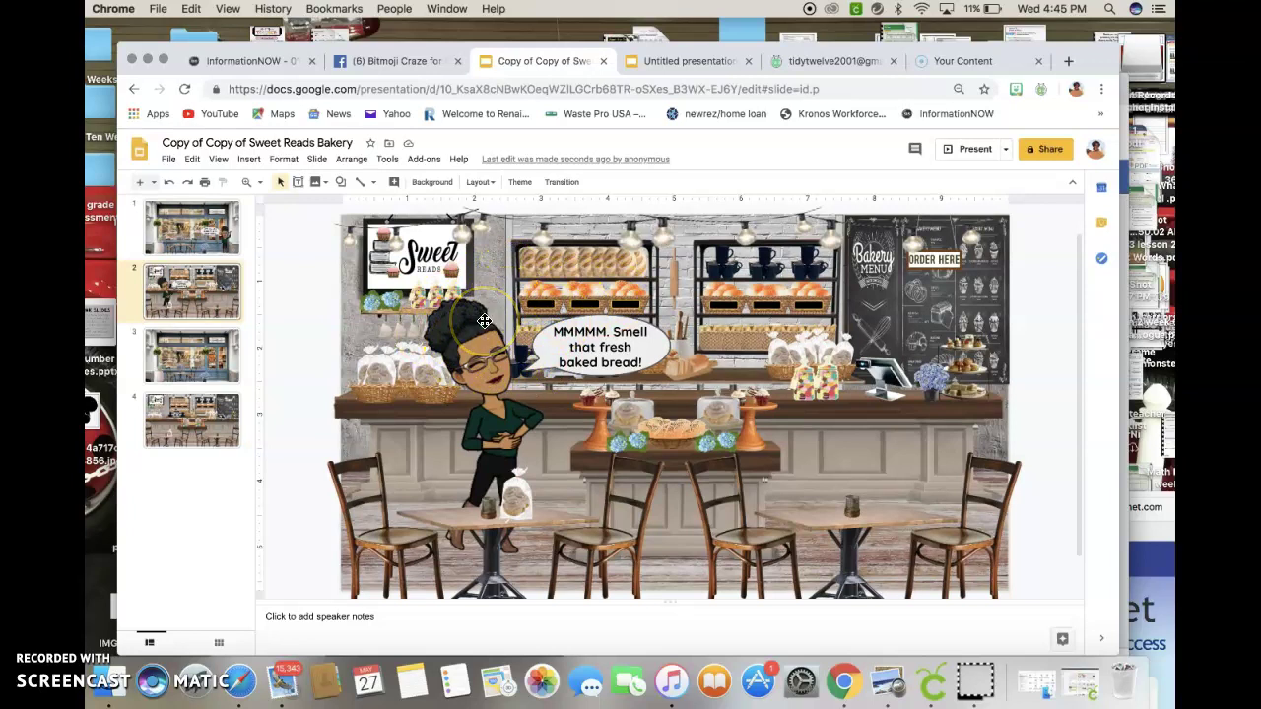
Copy the entire presentation, naming it '<owner's surname>- Sweet Reads Bakery'.
left_click(169, 160)
mouse_move(207, 273)
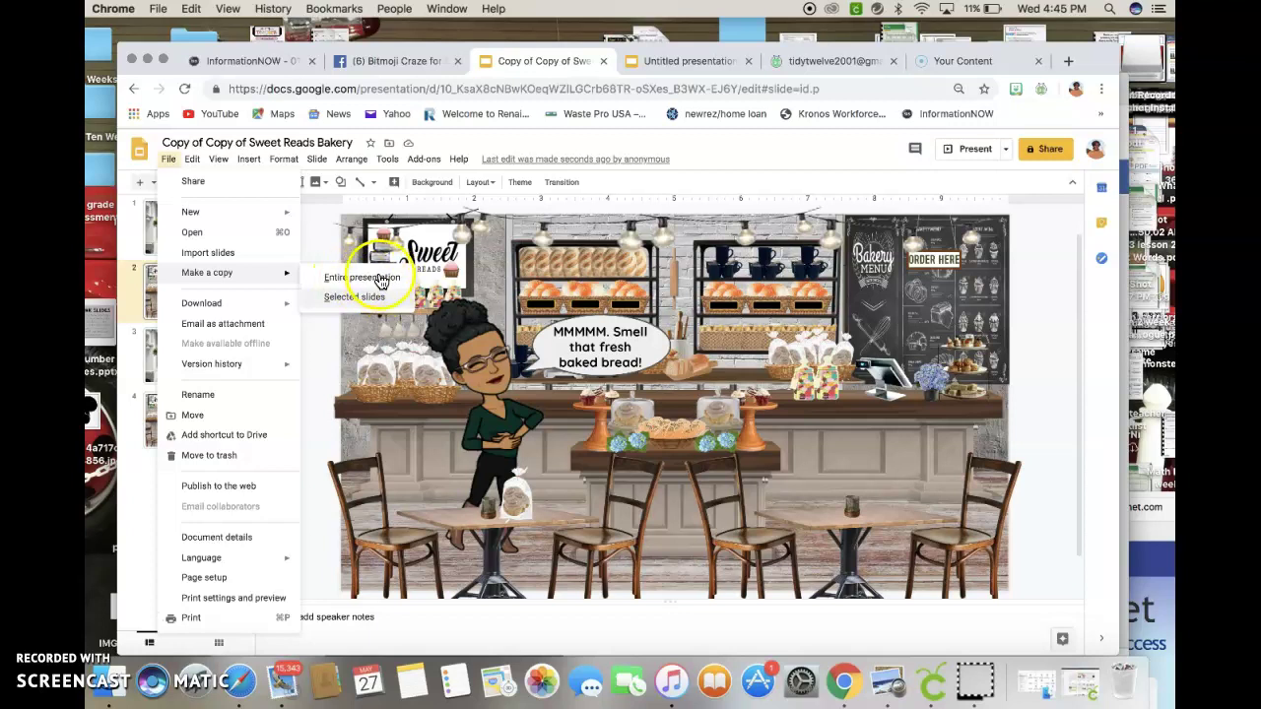
left_click(381, 279)
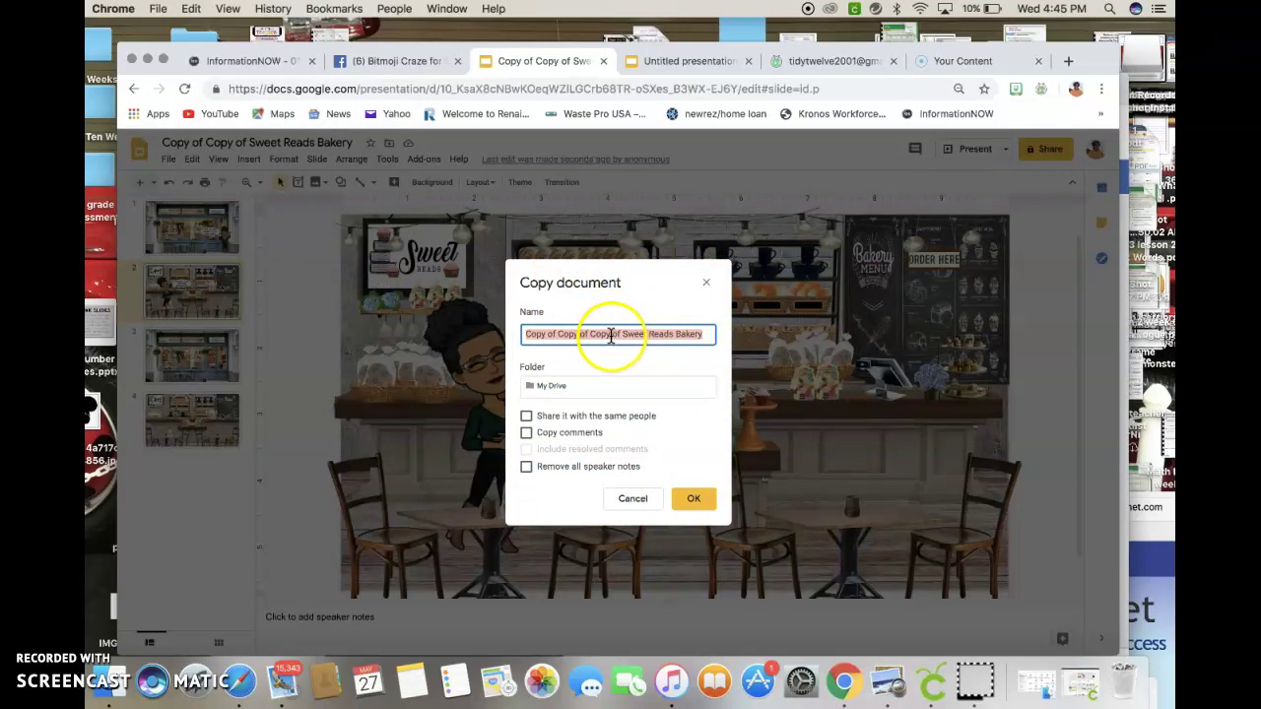
left_click(614, 335)
key("BackSpace")
key("BackSpace")
key("BackSpace")
key("BackSpace")
key("BackSpace")
key("BackSpace")
key("BackSpace")
key("BackSpace")
key("BackSpace")
key("BackSpace")
key("BackSpace")
key("BackSpace")
type("Denson-")
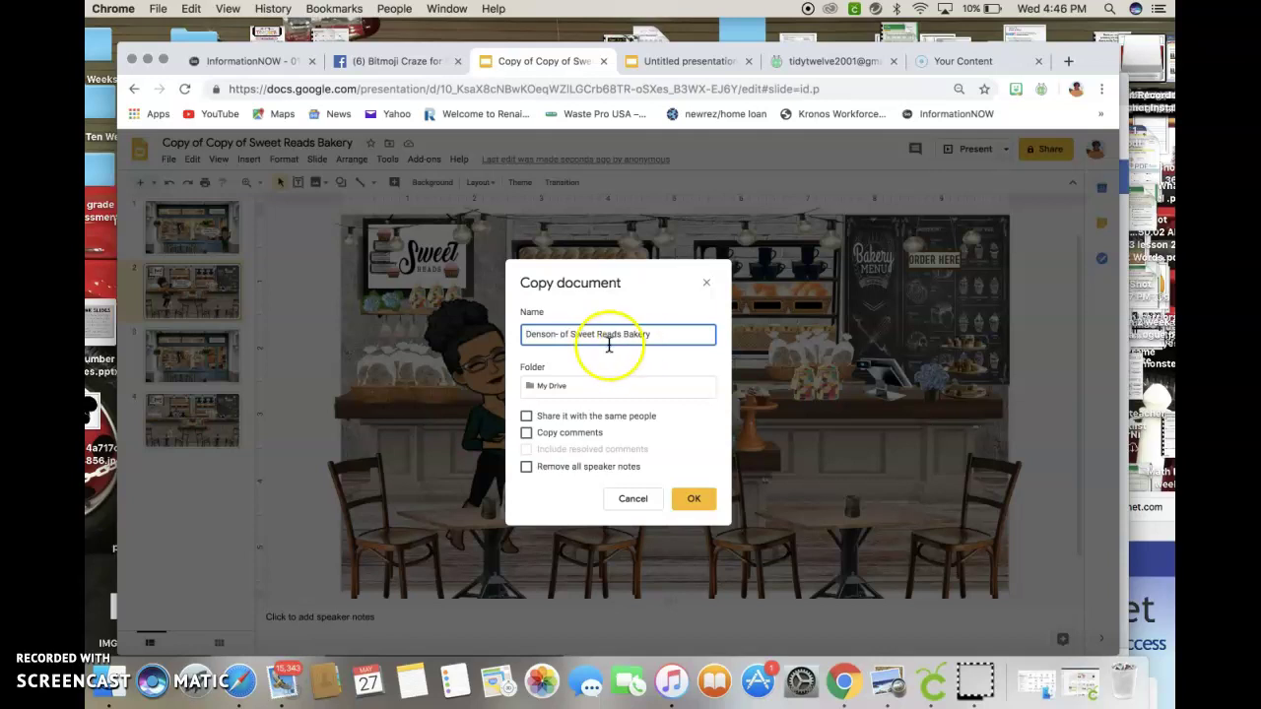
left_click(572, 335)
type("-")
key("BackSpace")
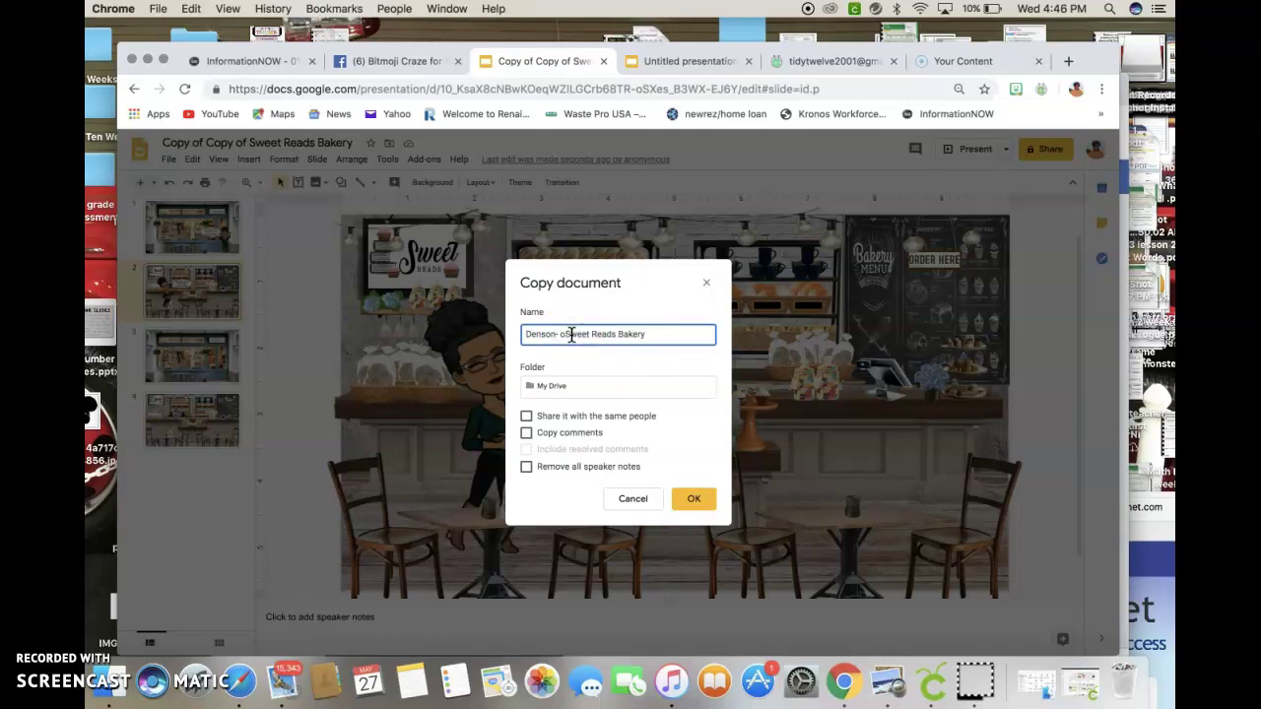
key("BackSpace")
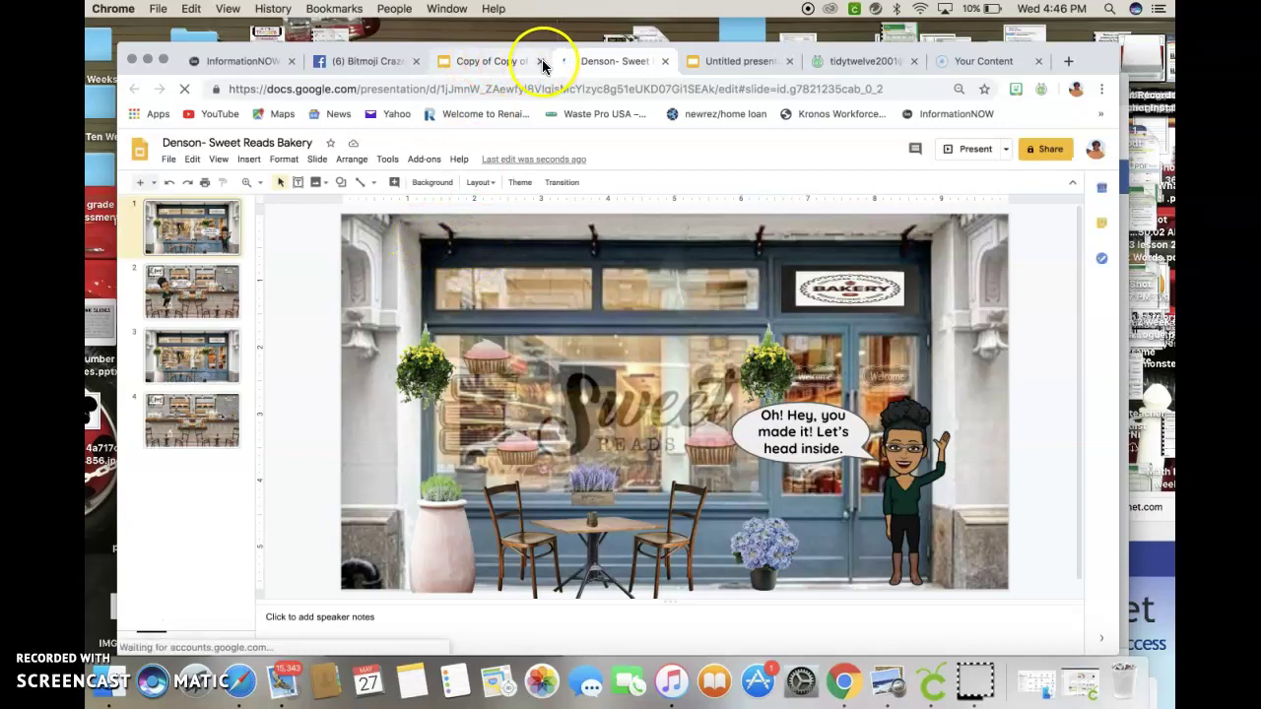
Close the earlier deck copy and delete the original Bitmoji character from the storefront slide.
left_click(541, 61)
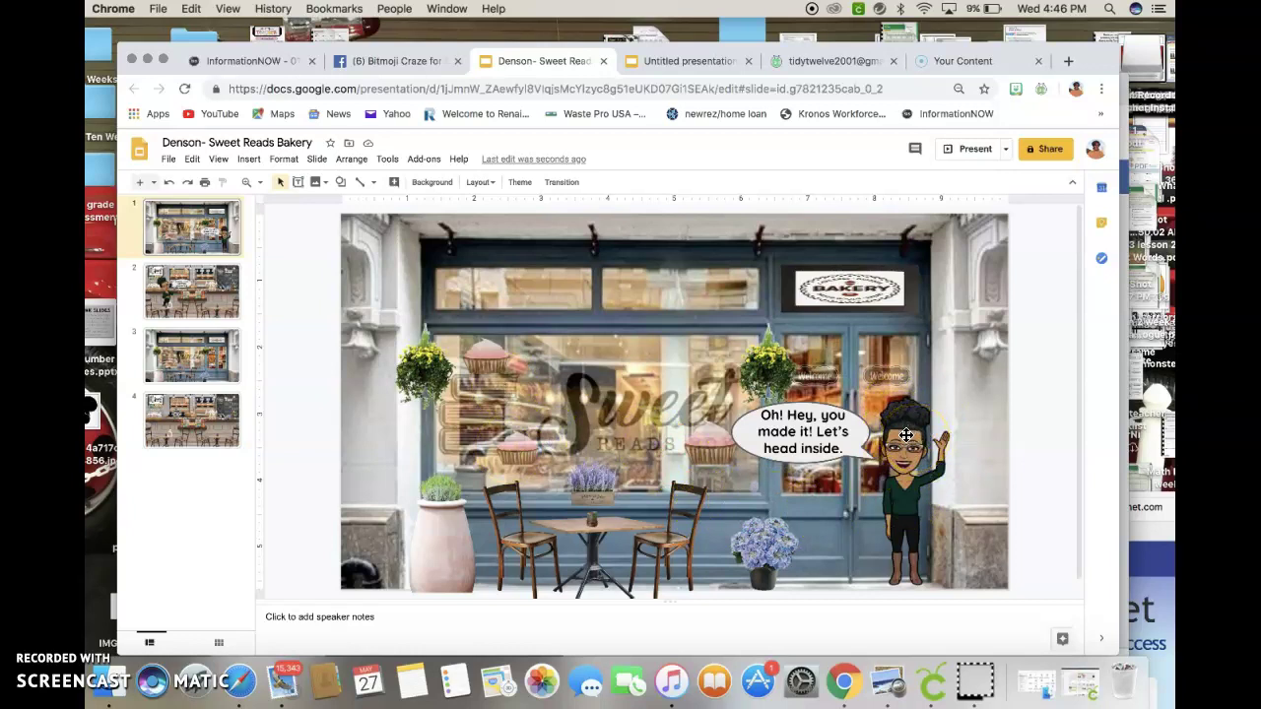
left_click(907, 434)
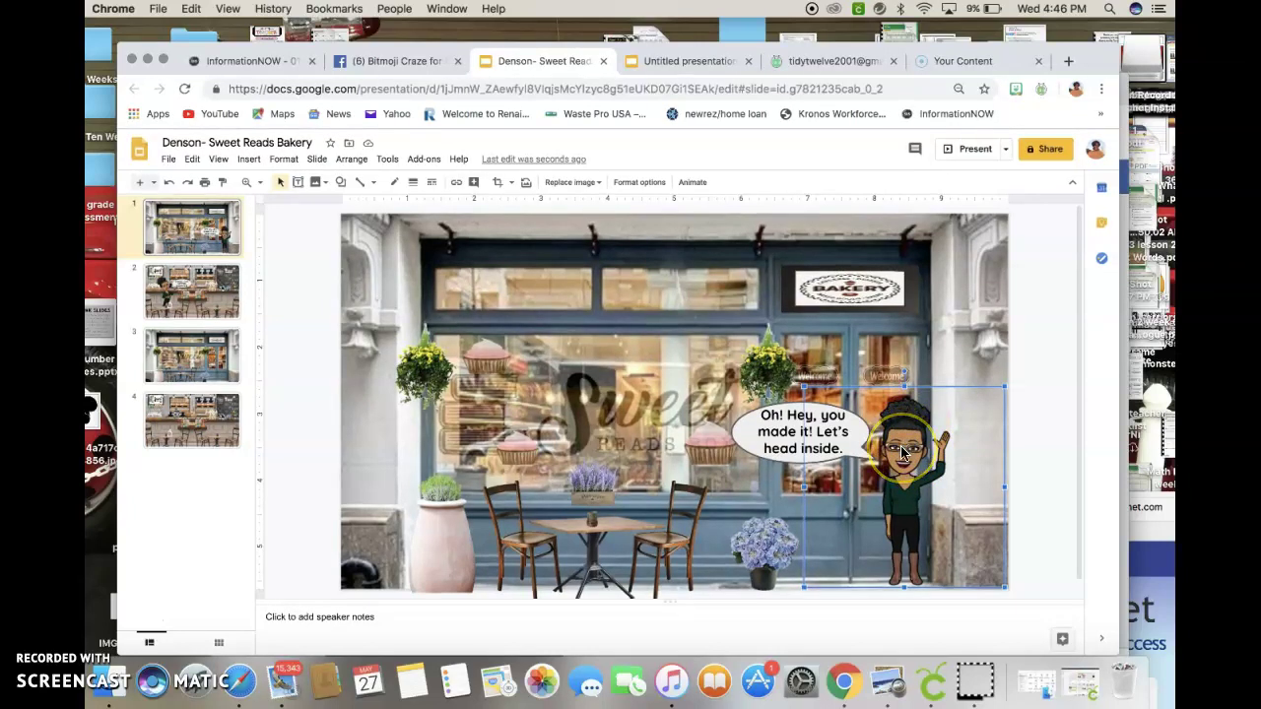
key("Delete")
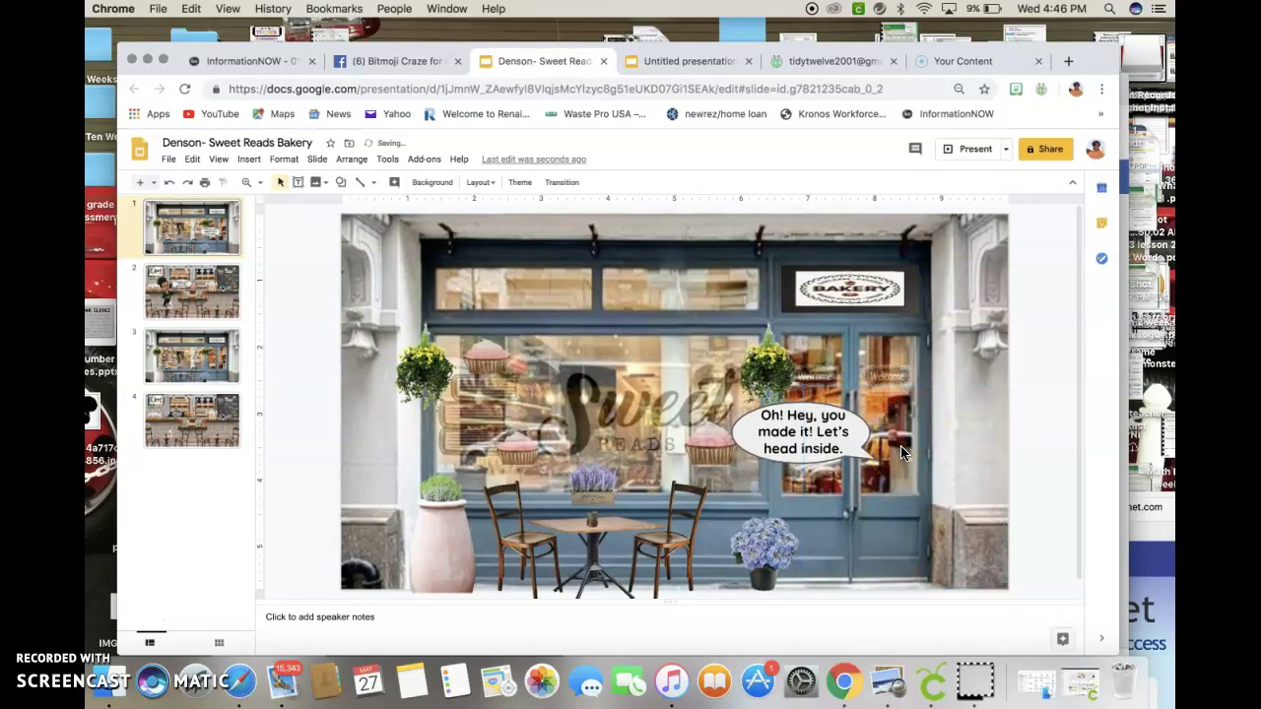
left_click(1016, 91)
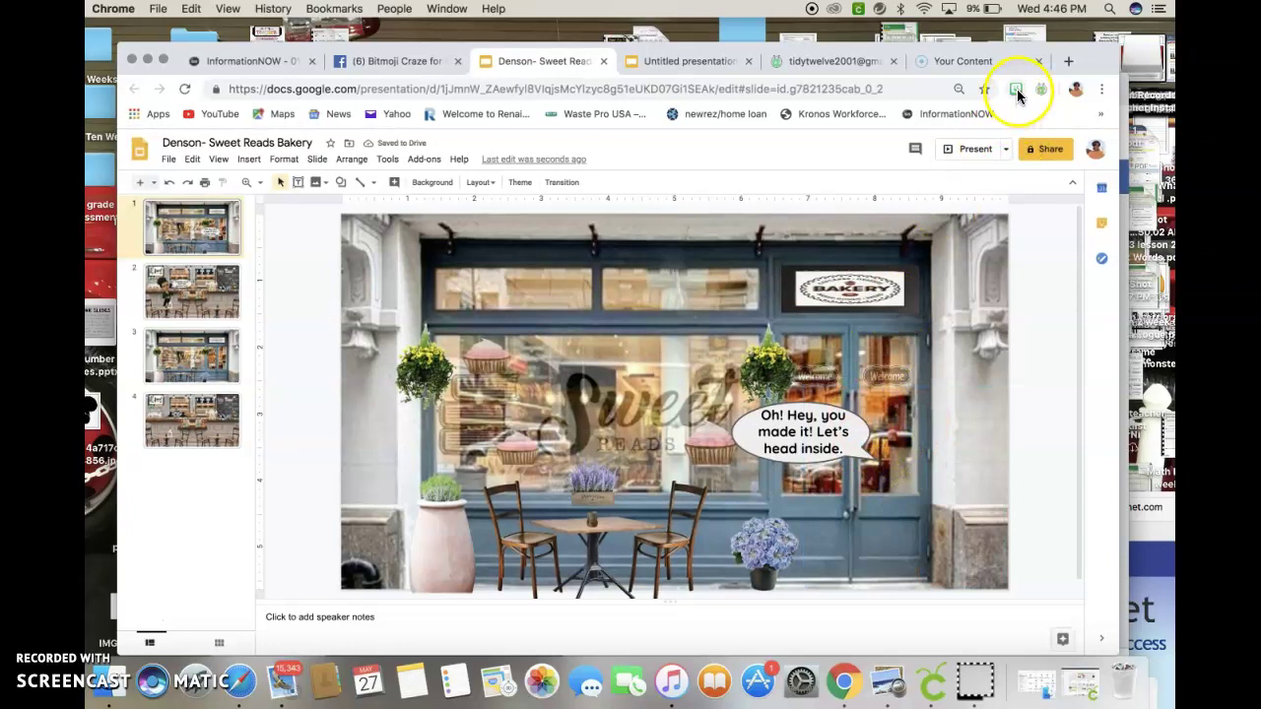
Search Bitmoji stickers for 'pose', scroll the results, and pick a calm standing sticker.
left_click(1015, 91)
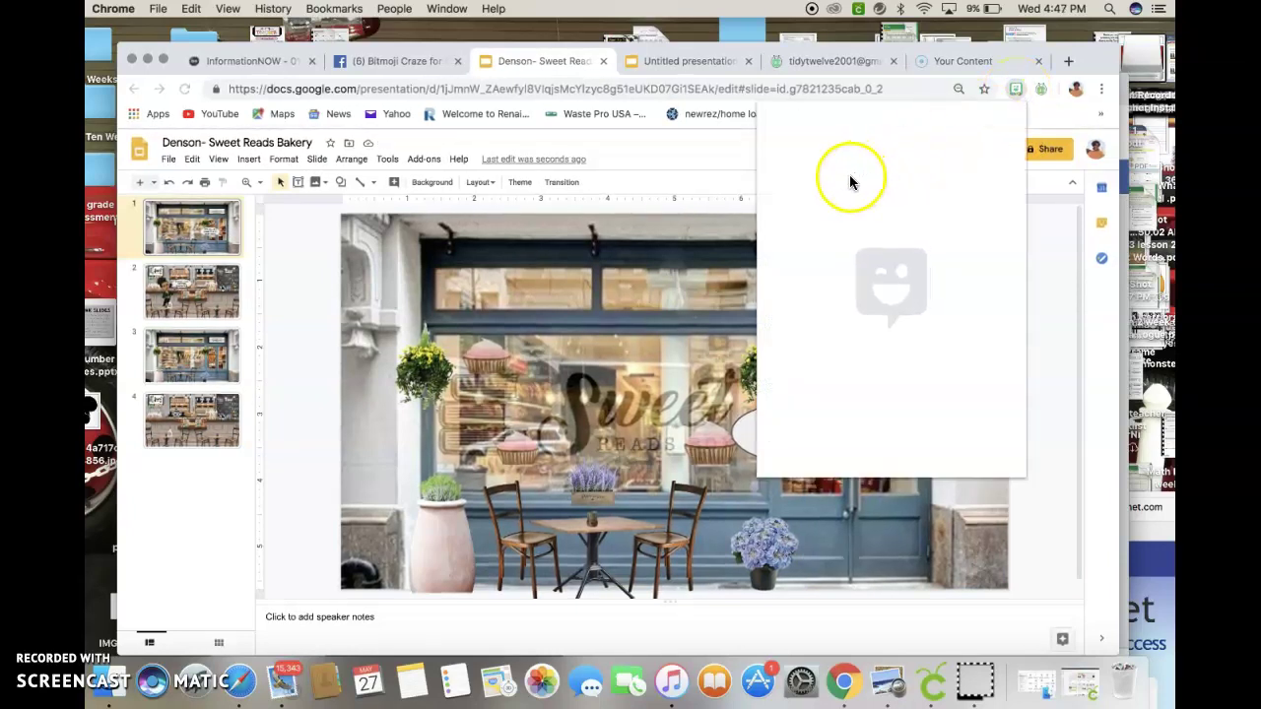
left_click(798, 148)
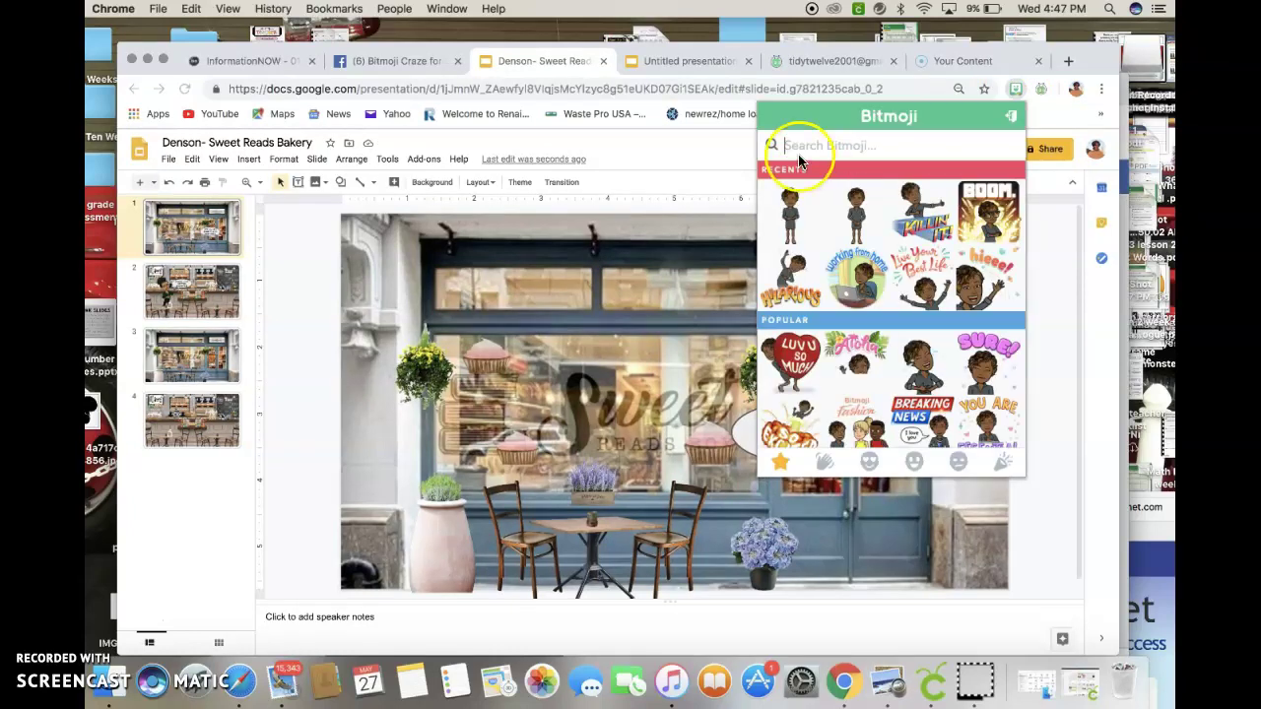
type("pose")
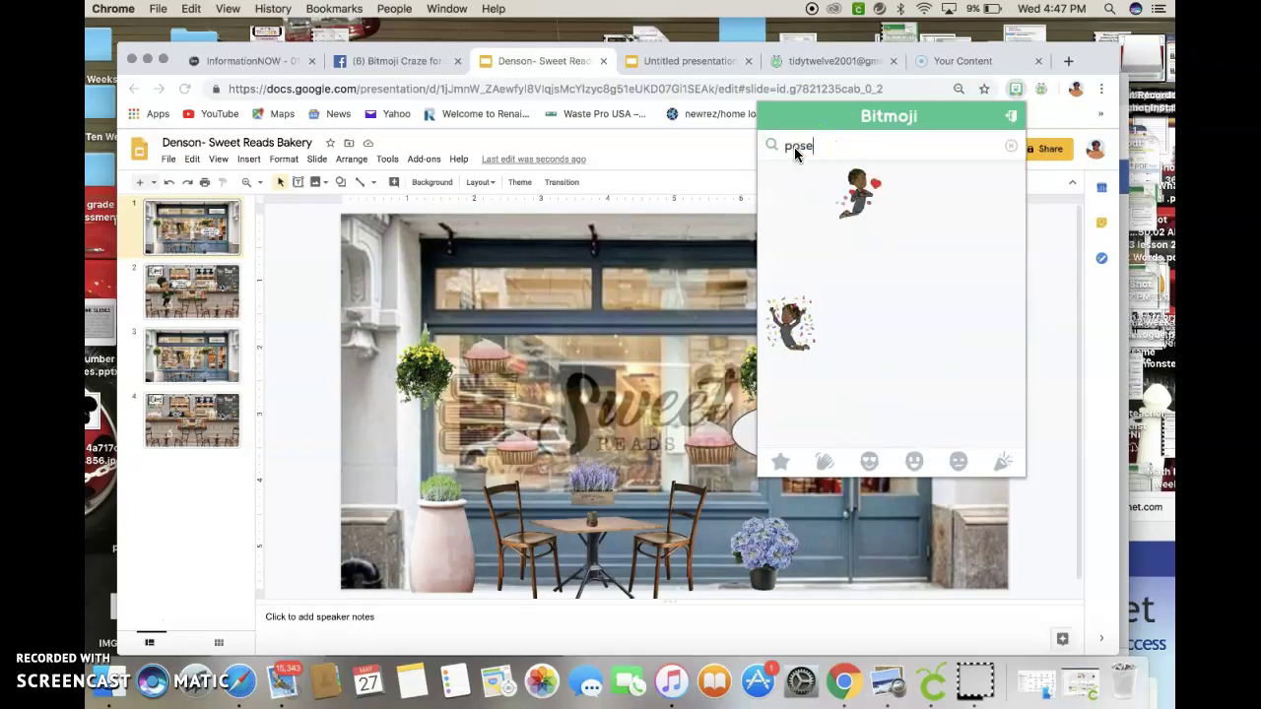
left_click(873, 273)
left_click(884, 266)
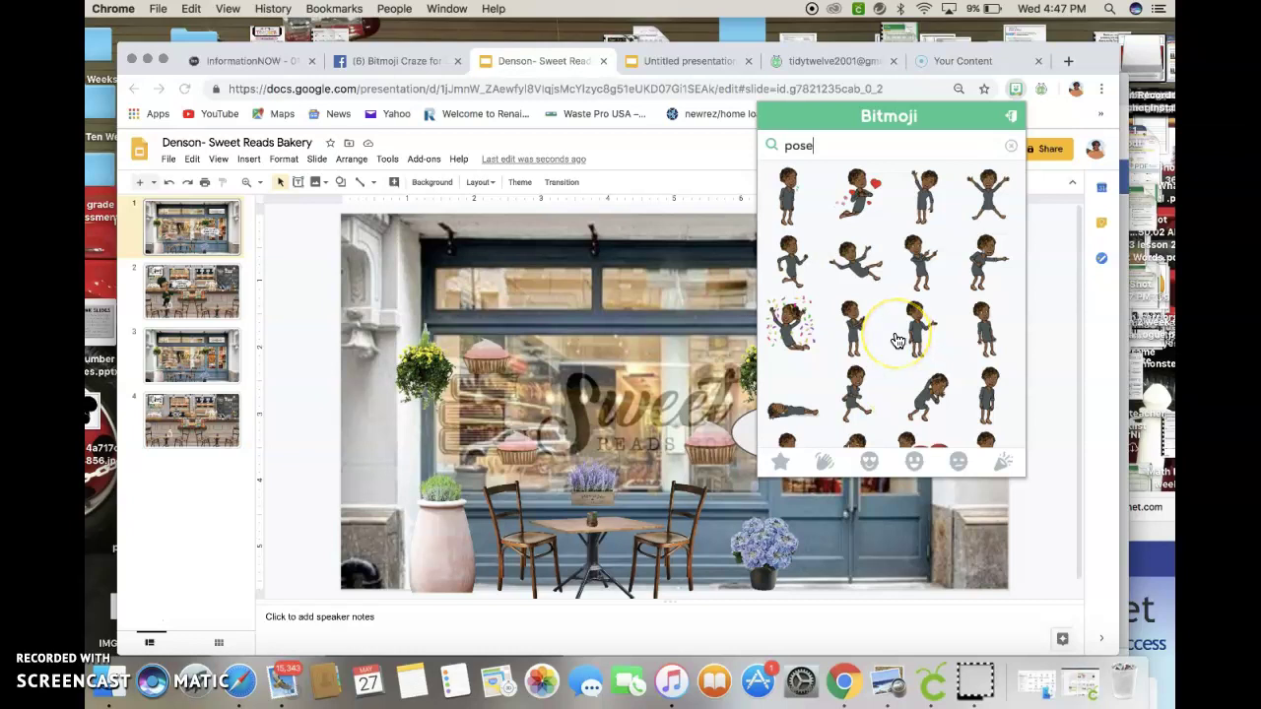
left_click(895, 341)
scroll(895, 335, "down", 1)
scroll(896, 332, "down", 2)
scroll(895, 329, "down", 2)
scroll(896, 329, "down", 2)
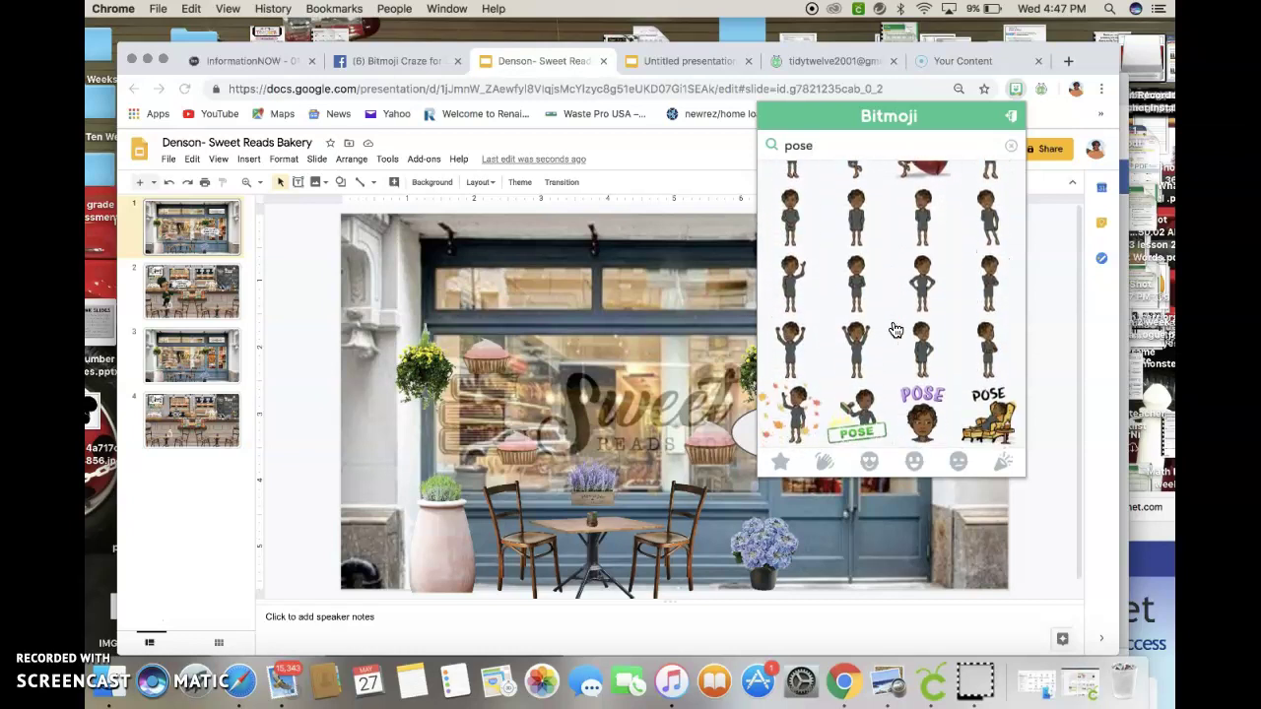
scroll(896, 329, "down", 1)
scroll(895, 329, "down", 1)
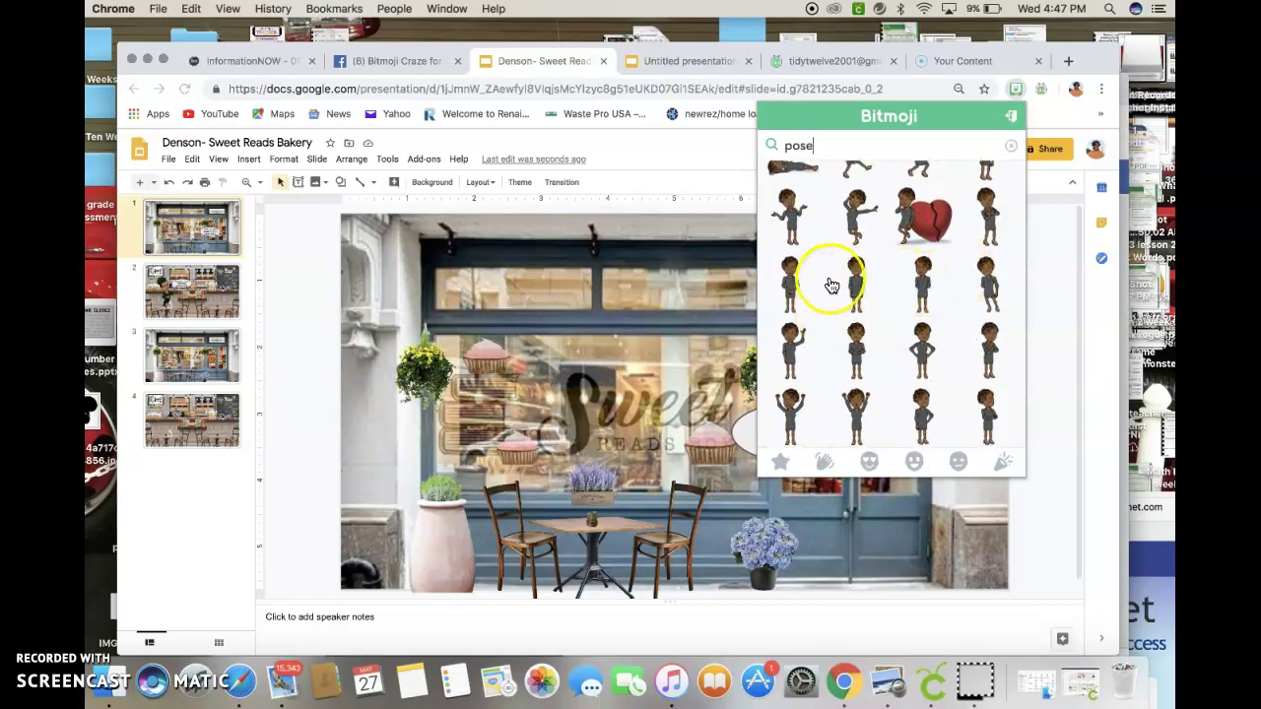
left_click(796, 283)
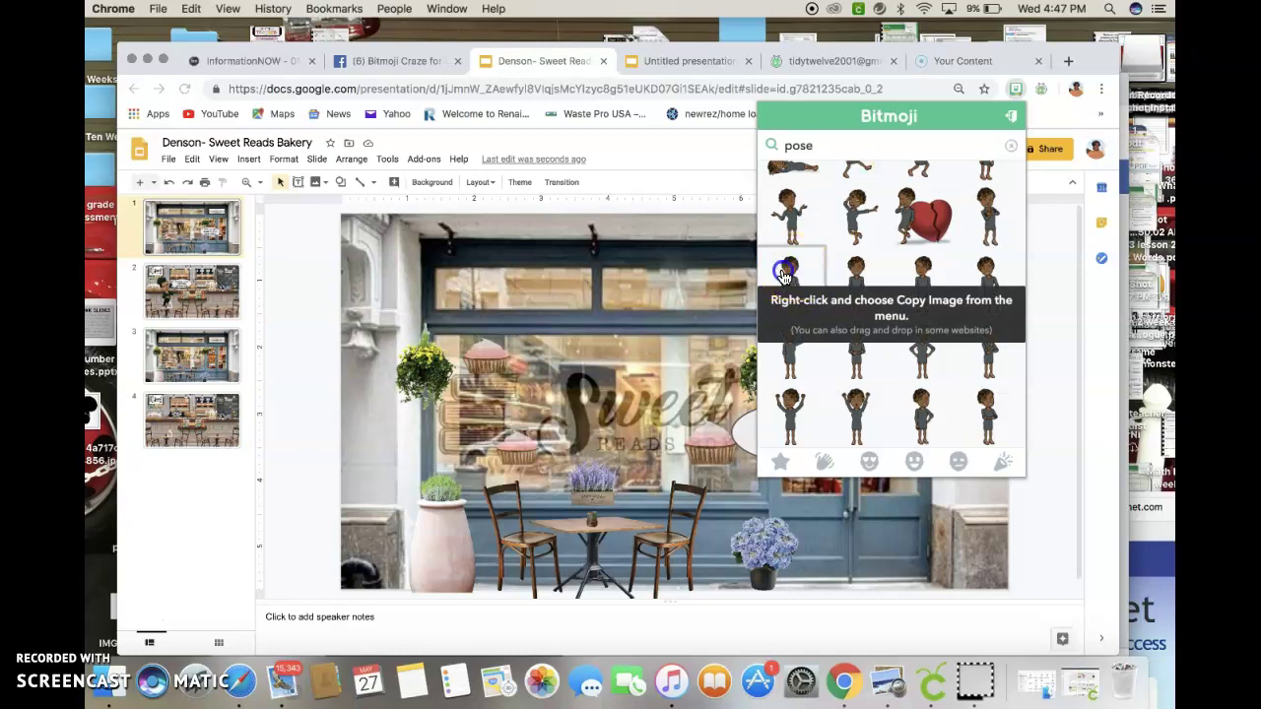
Place the standing Bitmoji on slide 1 beside the door, shrunk and lowered onto the pavement.
left_click_drag(796, 283, 621, 341)
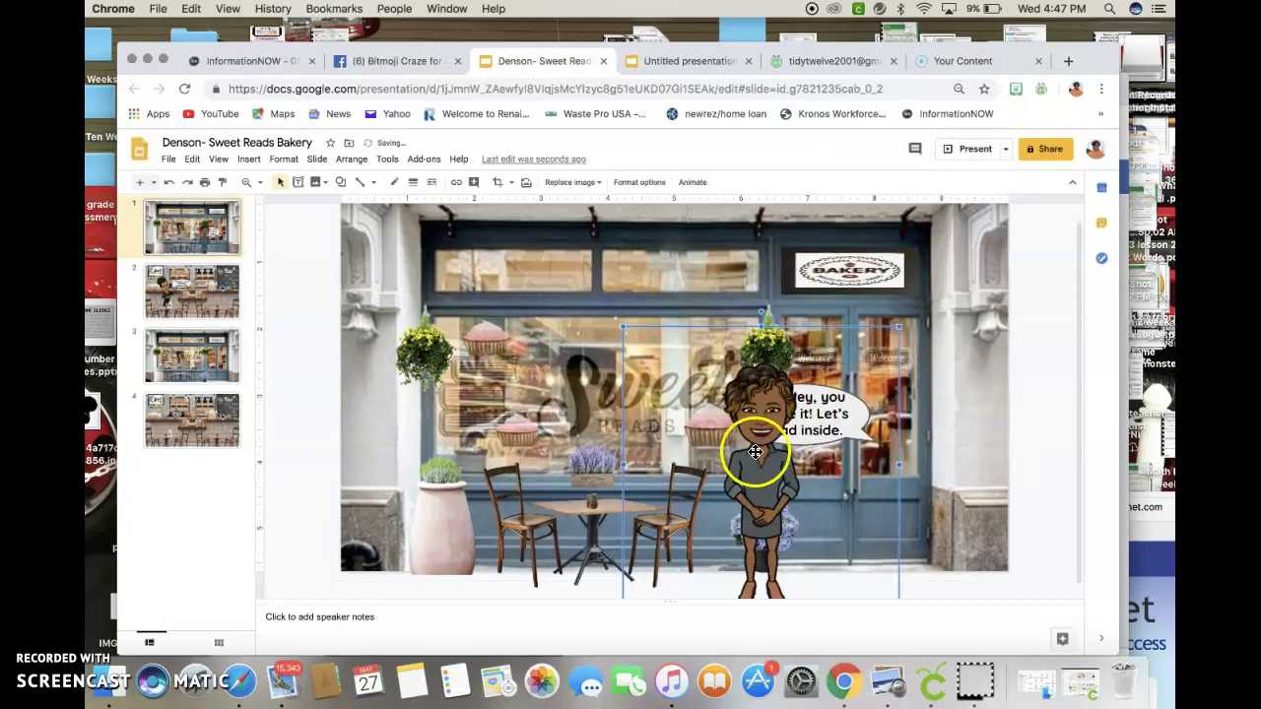
left_click_drag(763, 449, 921, 434)
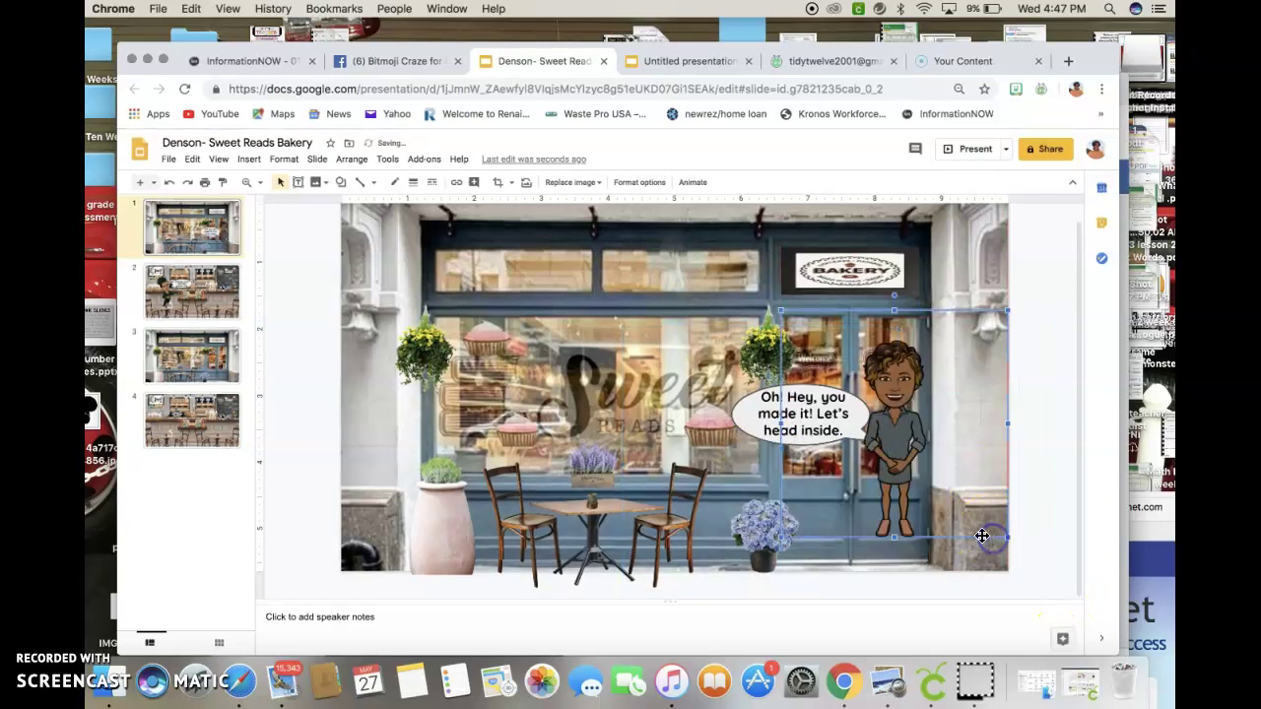
mouse_move(1058, 586)
left_mouse_down()
mouse_move(1007, 540)
mouse_move(1027, 564)
left_mouse_up()
left_click_drag(913, 486, 918, 503)
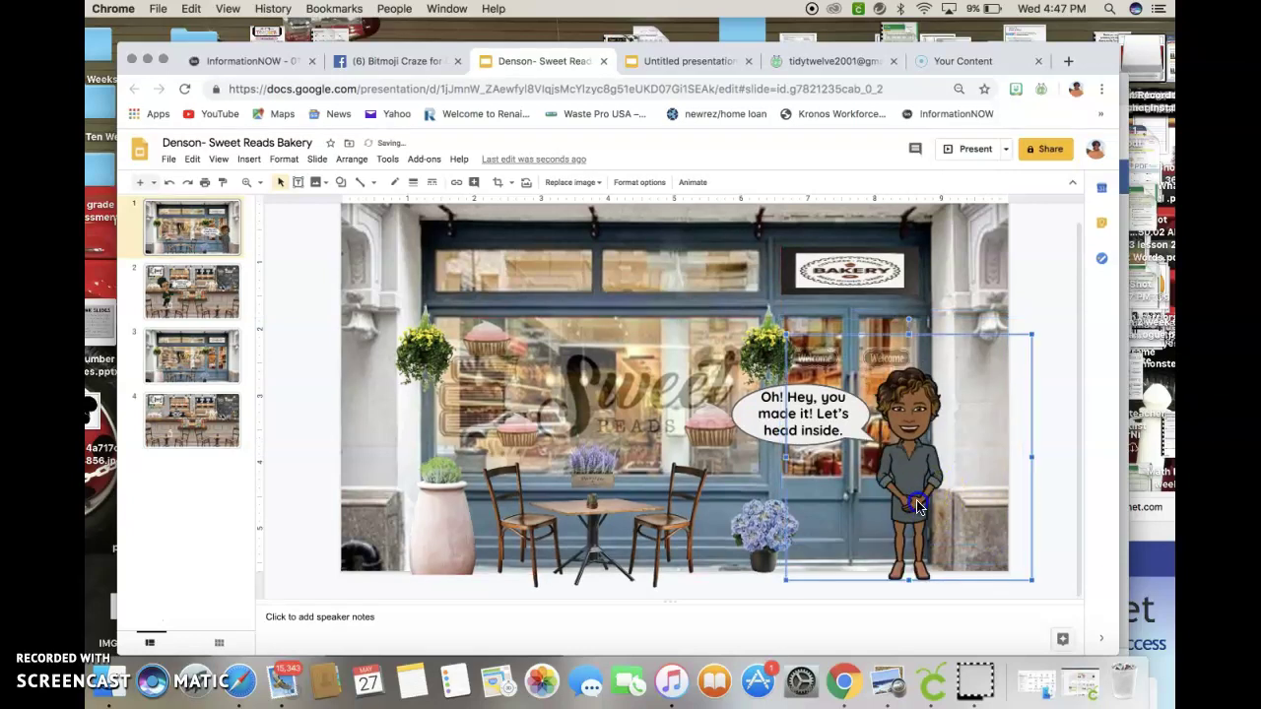
left_click(655, 448)
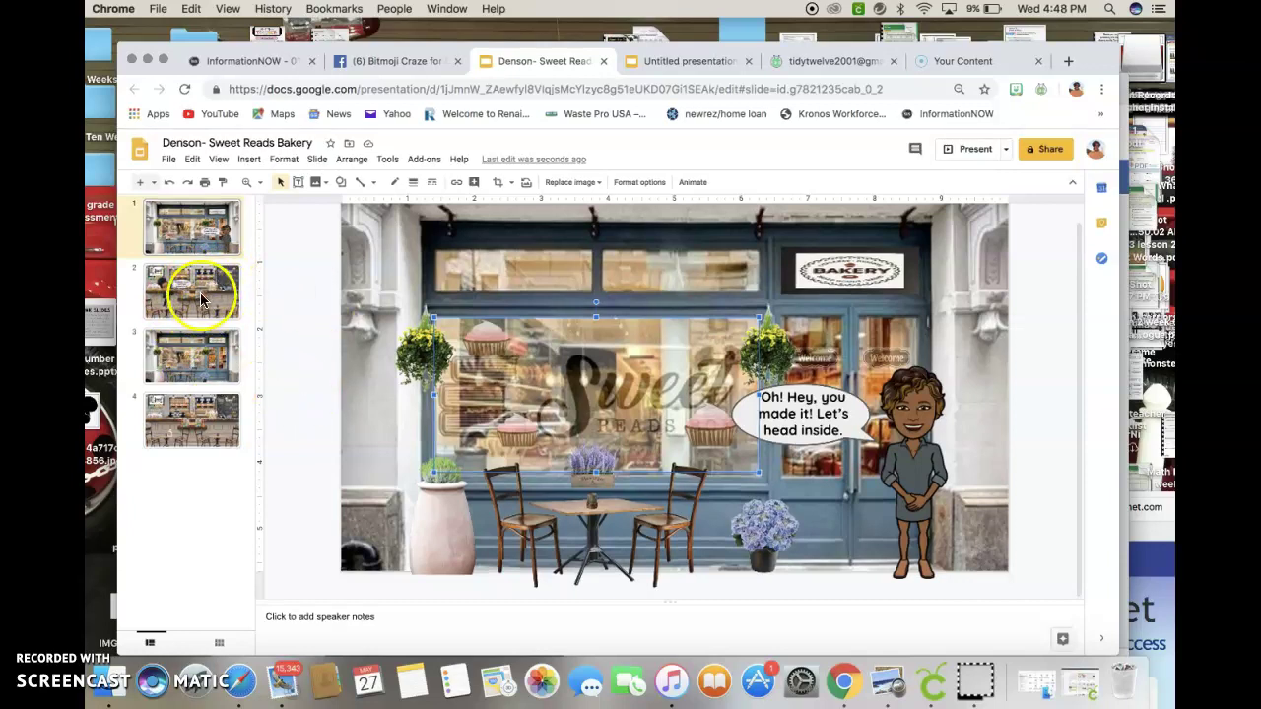
left_click(192, 285)
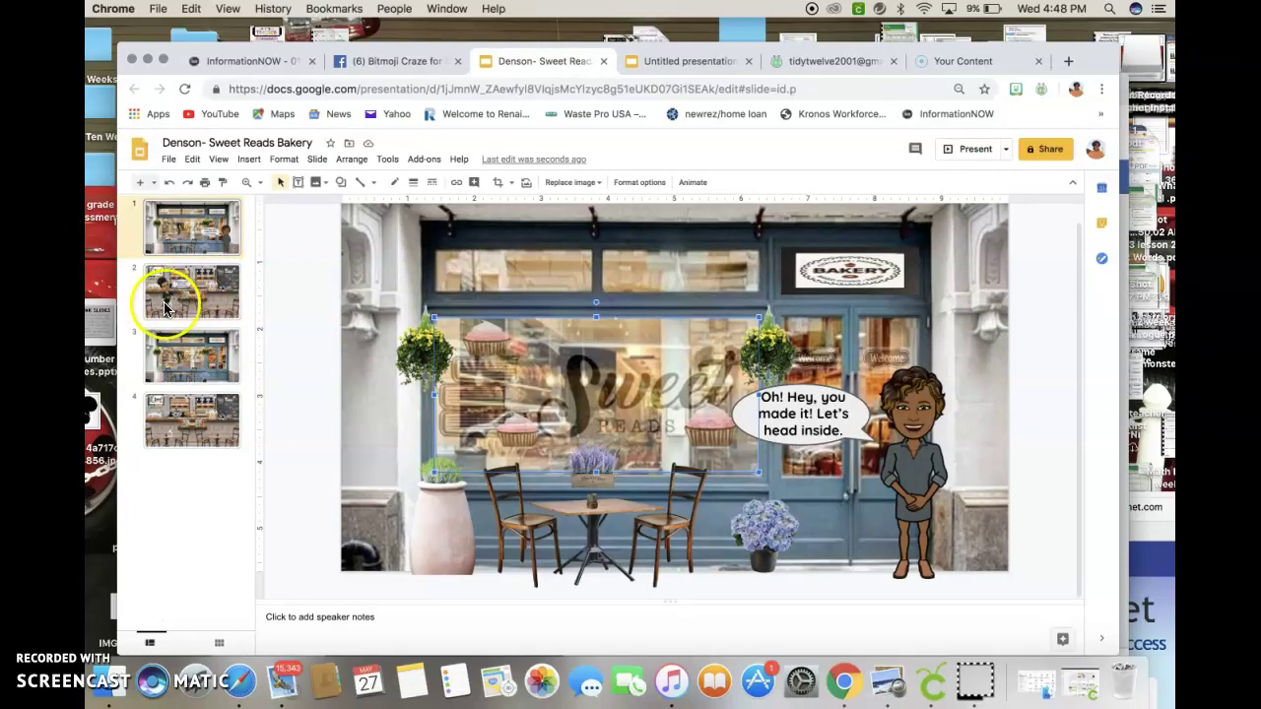
left_click(192, 286)
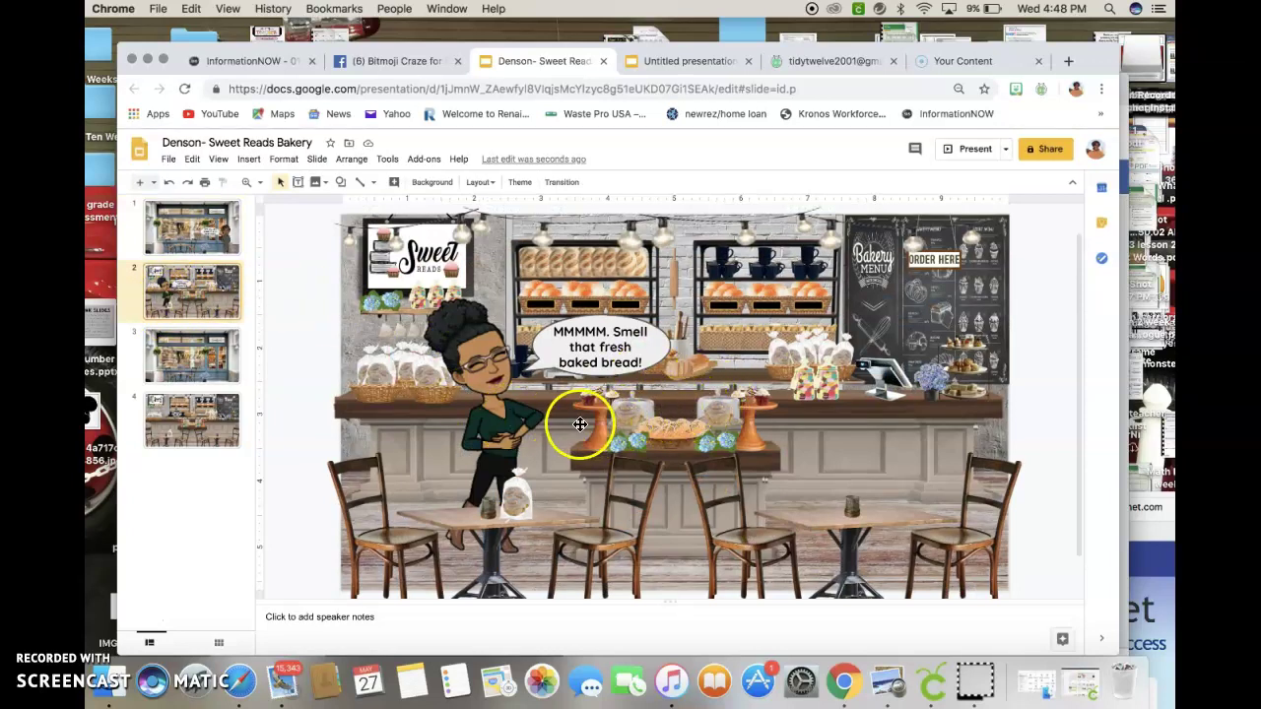
left_click(465, 350)
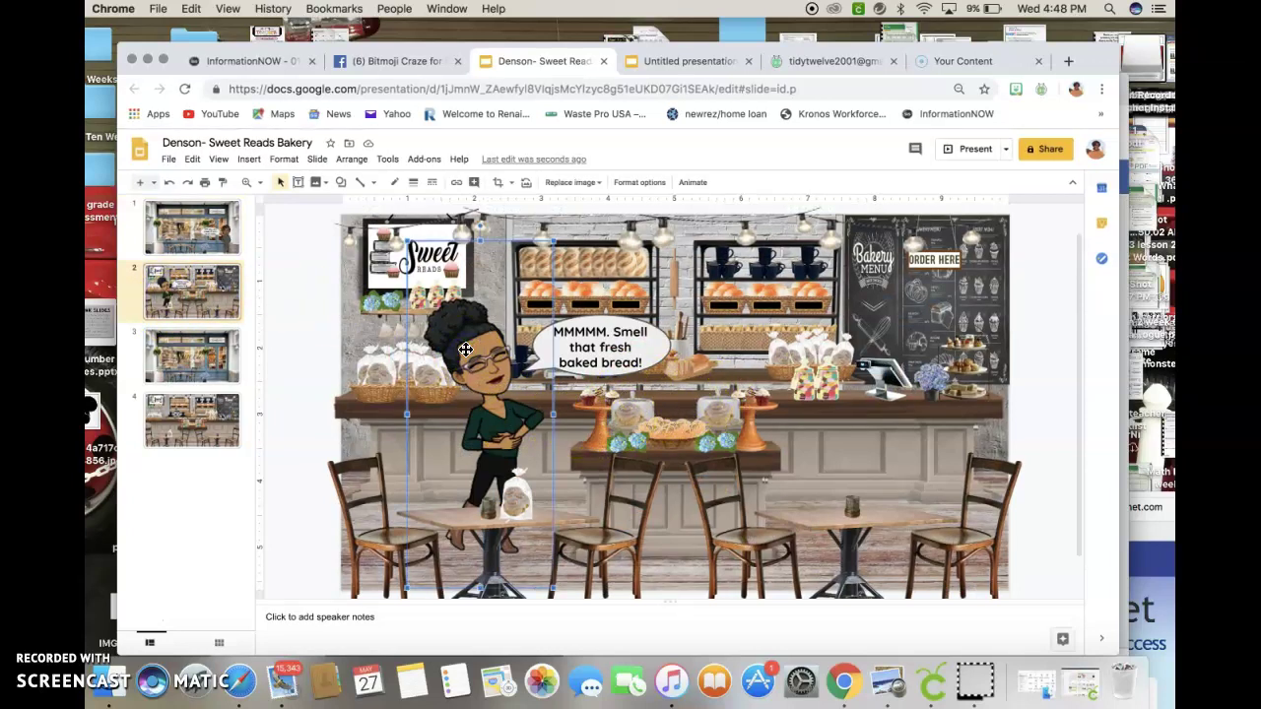
left_click(200, 228)
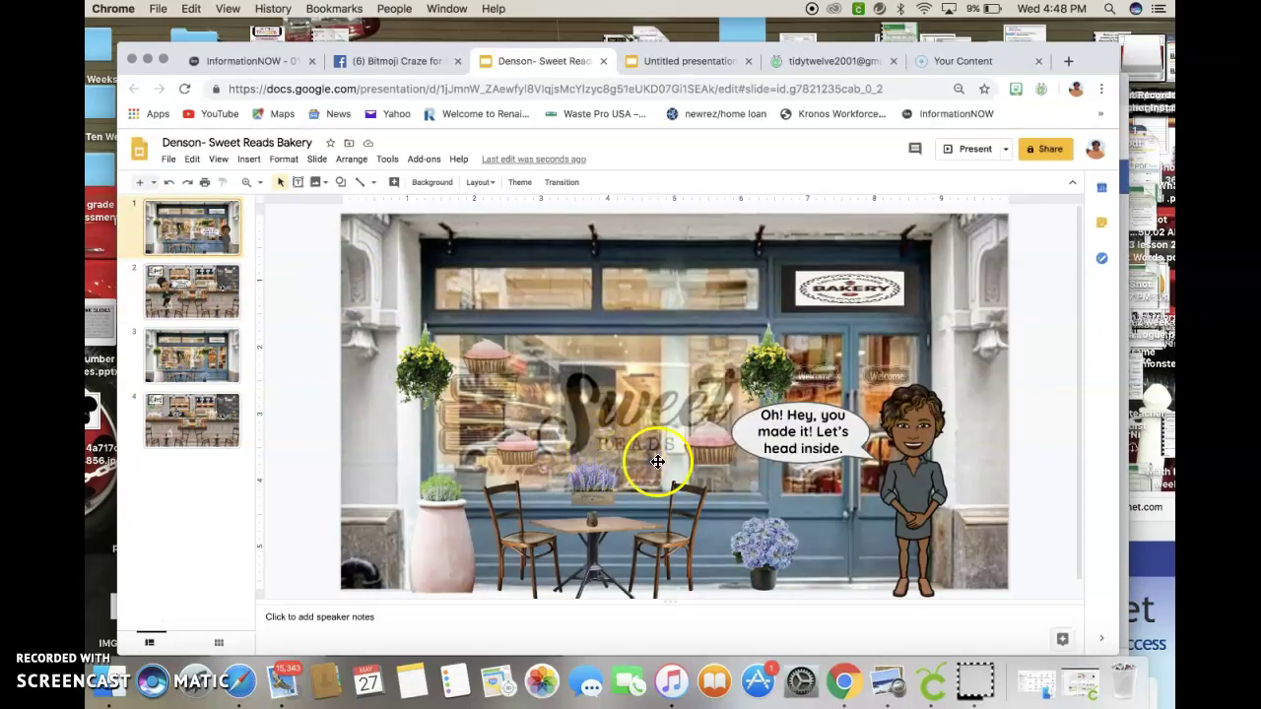